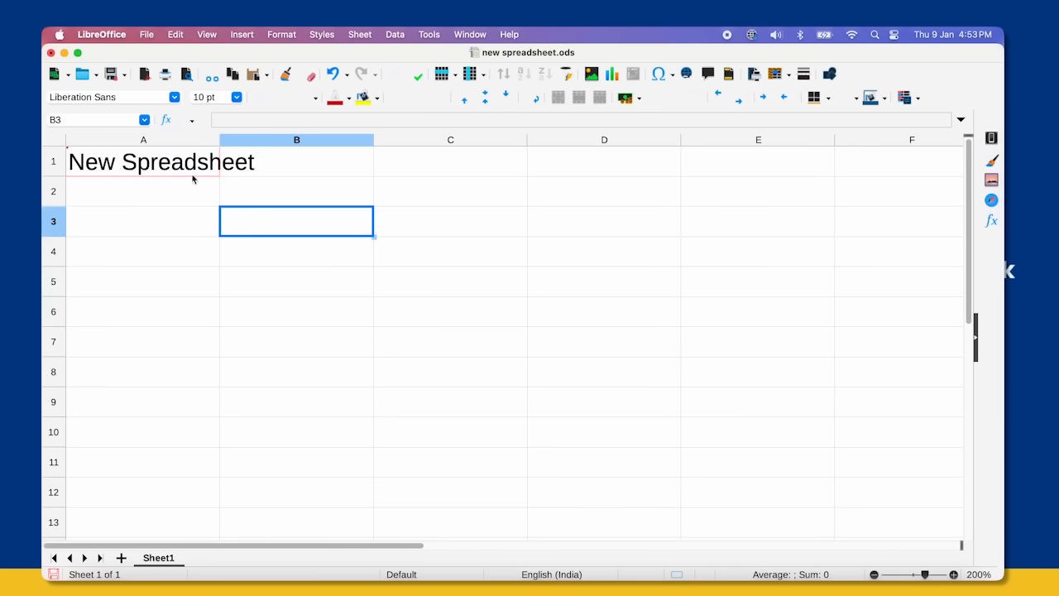
Step: Add a comment to cell B3 reading "Ye marks vala column hai but imp ye hai ki tumne subscribe kiya ya nahi?"
{"action": "mouse_move", "coordinate": [167, 166]}
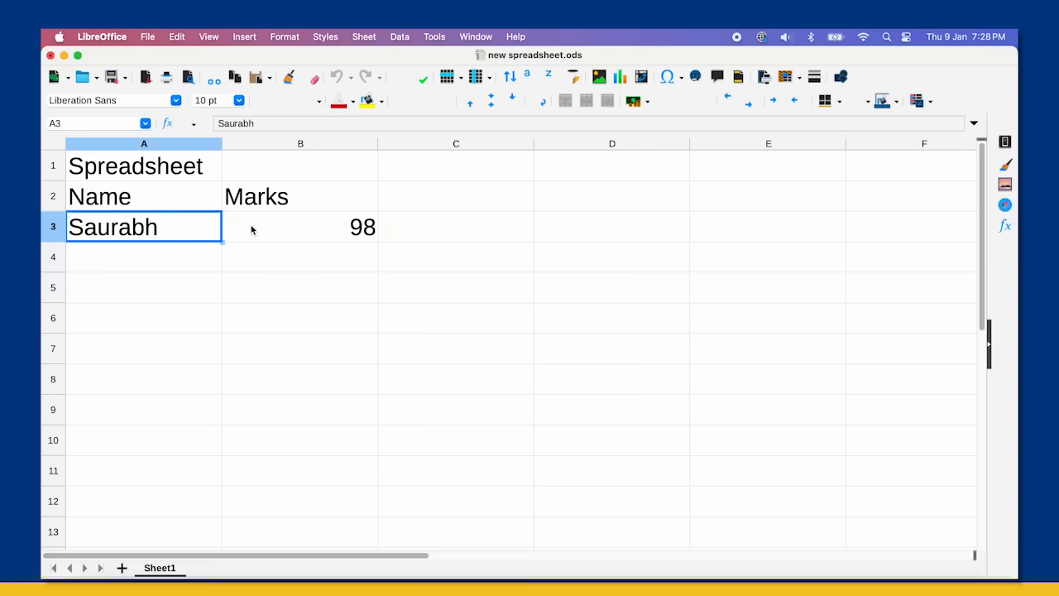
{"action": "left_click", "coordinate": [252, 229]}
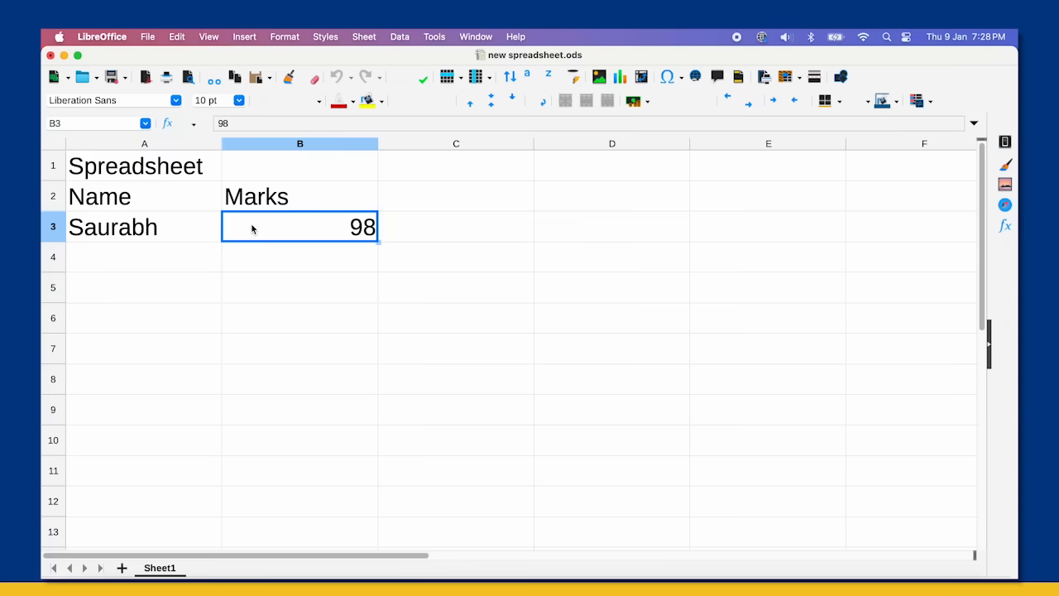
{"action": "left_click", "coordinate": [243, 38]}
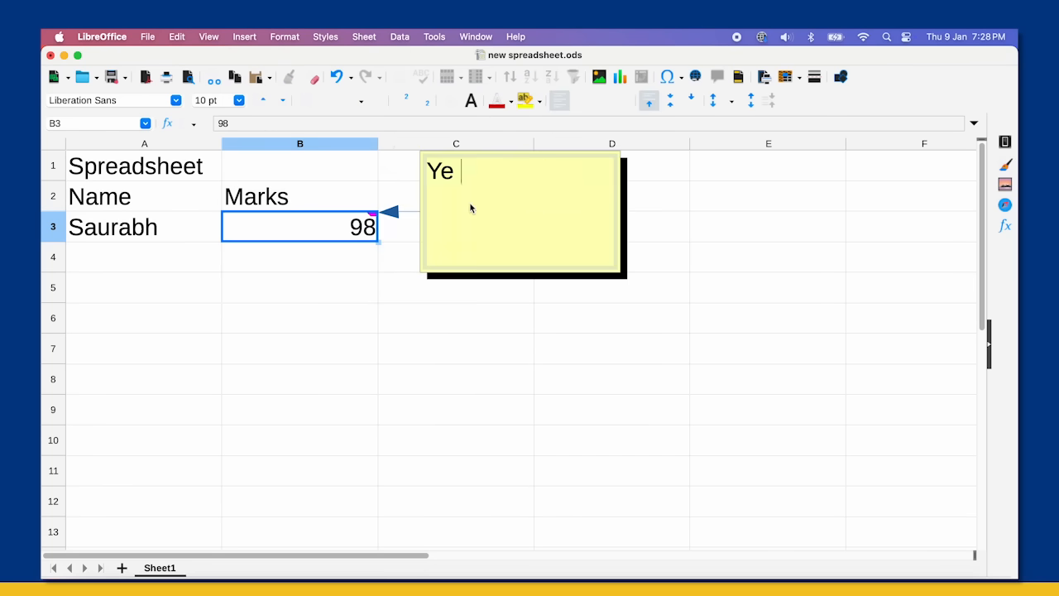
{"action": "type", "text": "marks vala column hai but imp ye hai ki tumne subs"}
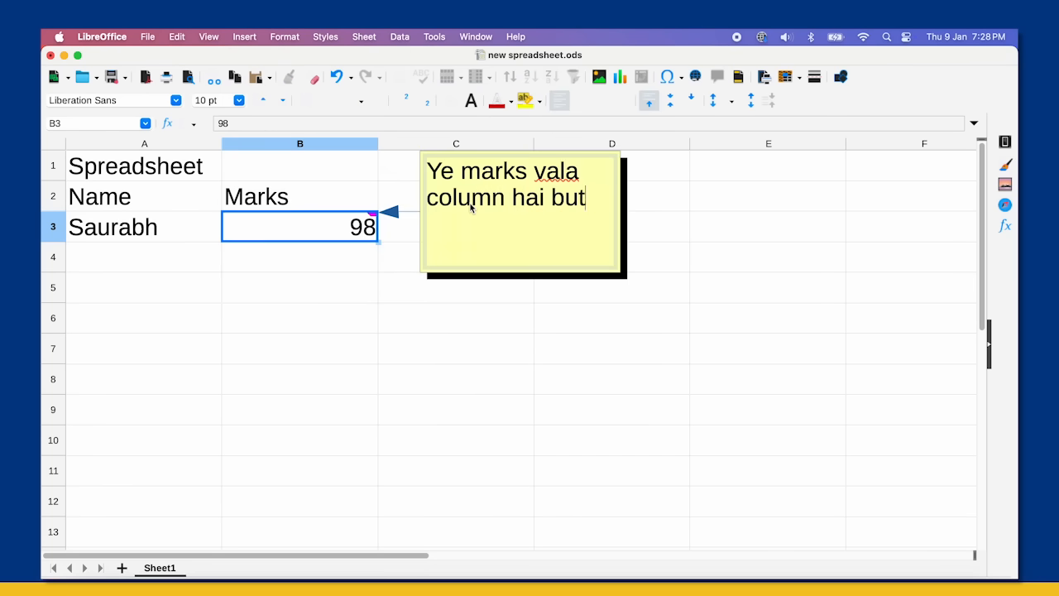
{"action": "type", "text": "cribe kiya ya nahi?"}
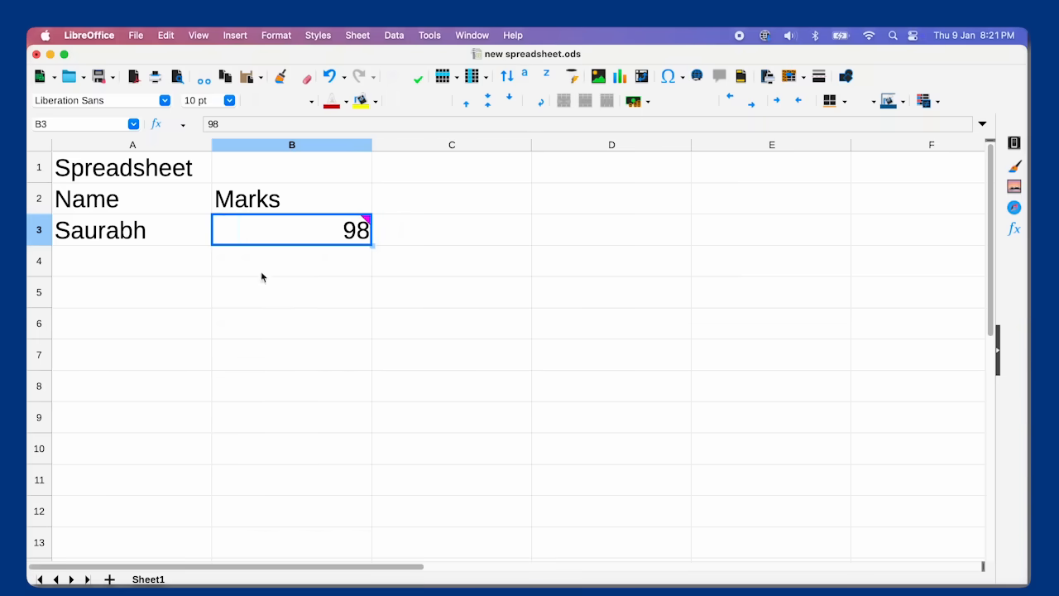
Step: In the cell formatting of B3, add a drop shadow and set the font to Megistica Dreams
{"action": "right_click", "coordinate": [254, 231]}
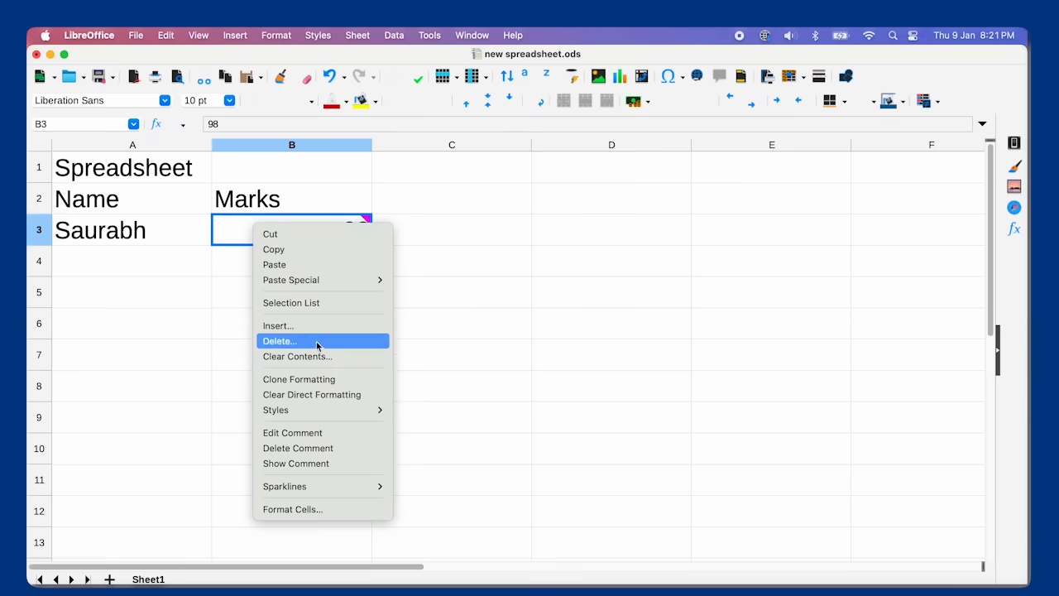
{"action": "left_click", "coordinate": [364, 511]}
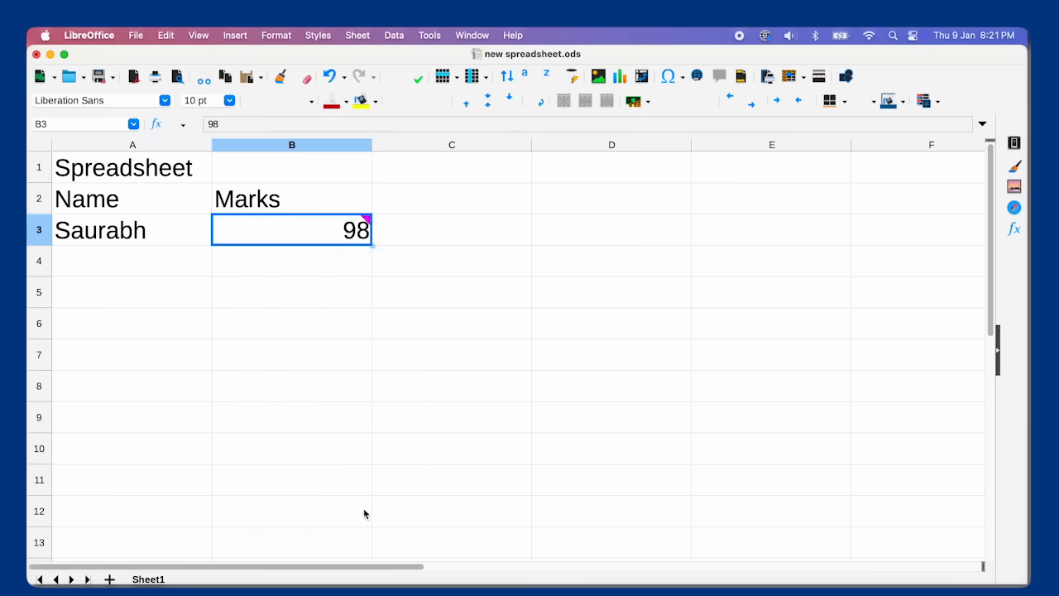
{"action": "left_click", "coordinate": [401, 167]}
{"action": "left_click", "coordinate": [615, 383]}
{"action": "left_click", "coordinate": [465, 149]}
{"action": "scroll", "coordinate": [469, 265], "scroll_direction": "down", "scroll_amount": 10}
{"action": "left_click", "coordinate": [470, 273]}
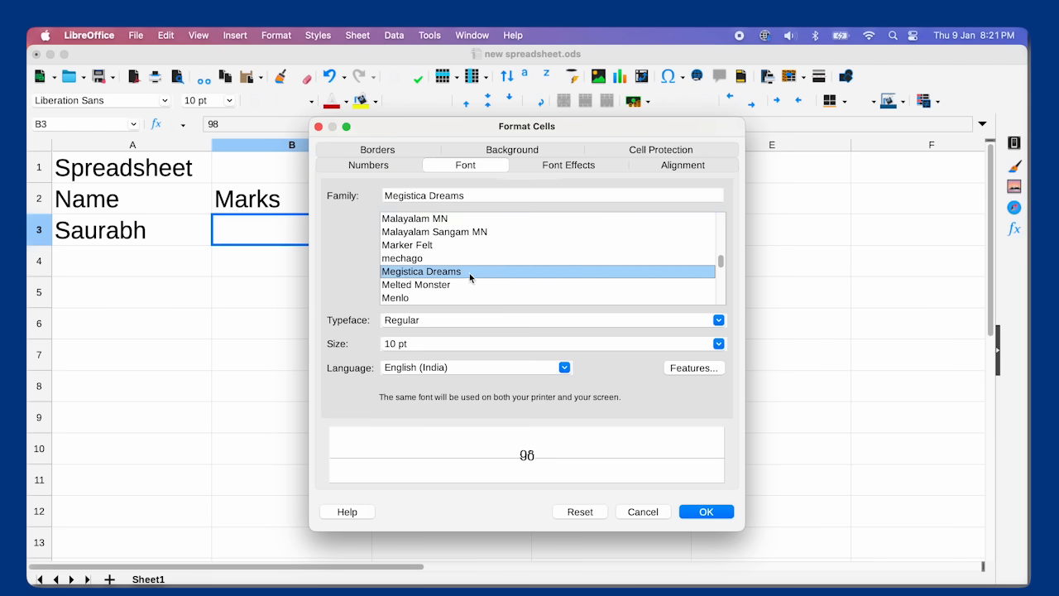
Step: Give cell B3 the yellow background from the custom palette and apply the cell formatting
{"action": "left_click", "coordinate": [567, 163]}
{"action": "left_click", "coordinate": [643, 151]}
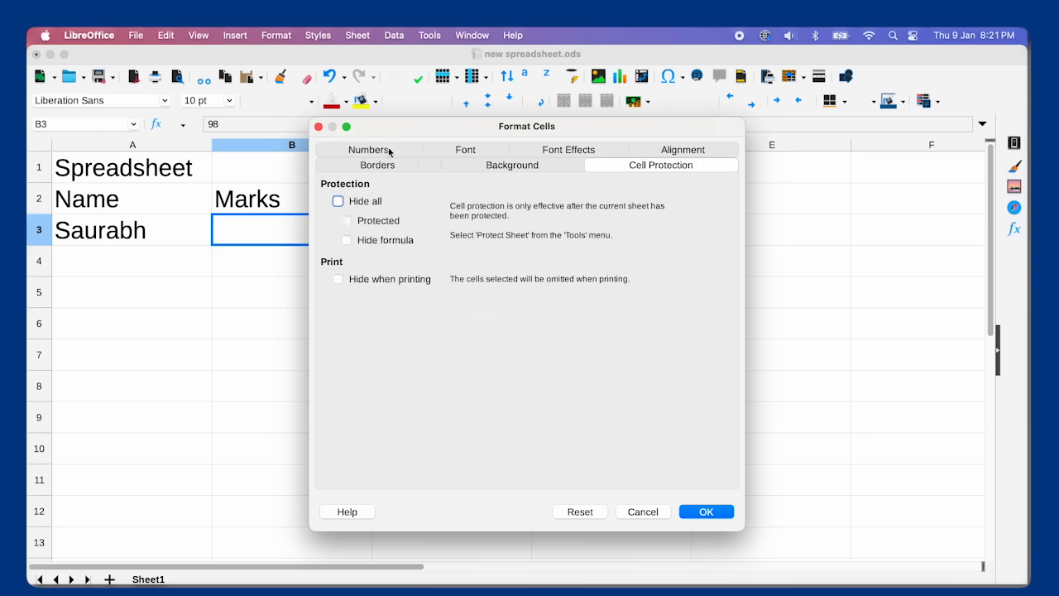
{"action": "left_click", "coordinate": [392, 149]}
{"action": "left_click", "coordinate": [494, 154]}
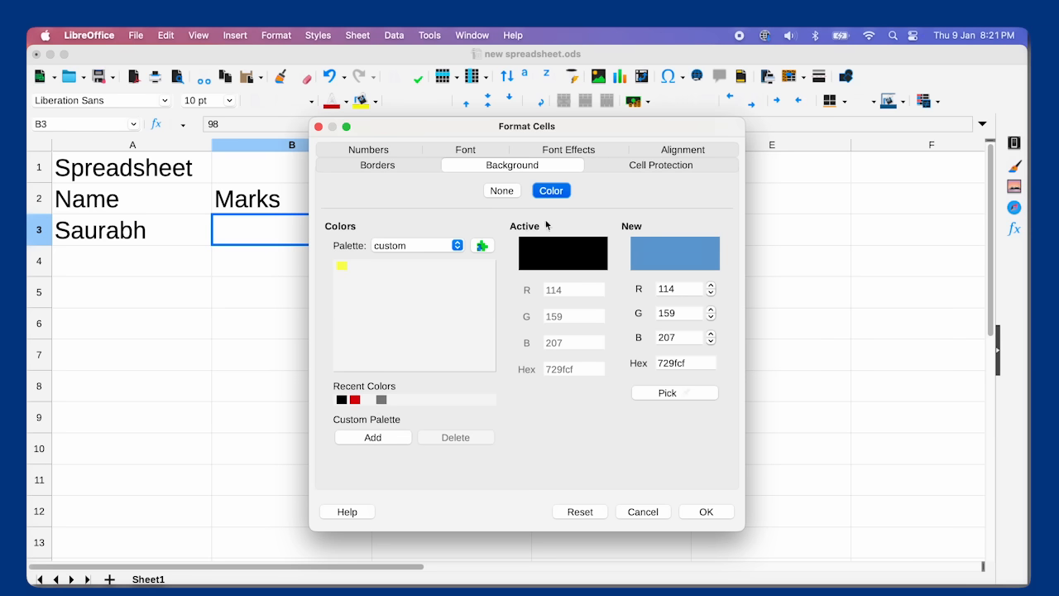
{"action": "left_click", "coordinate": [341, 265]}
{"action": "left_click", "coordinate": [706, 512]}
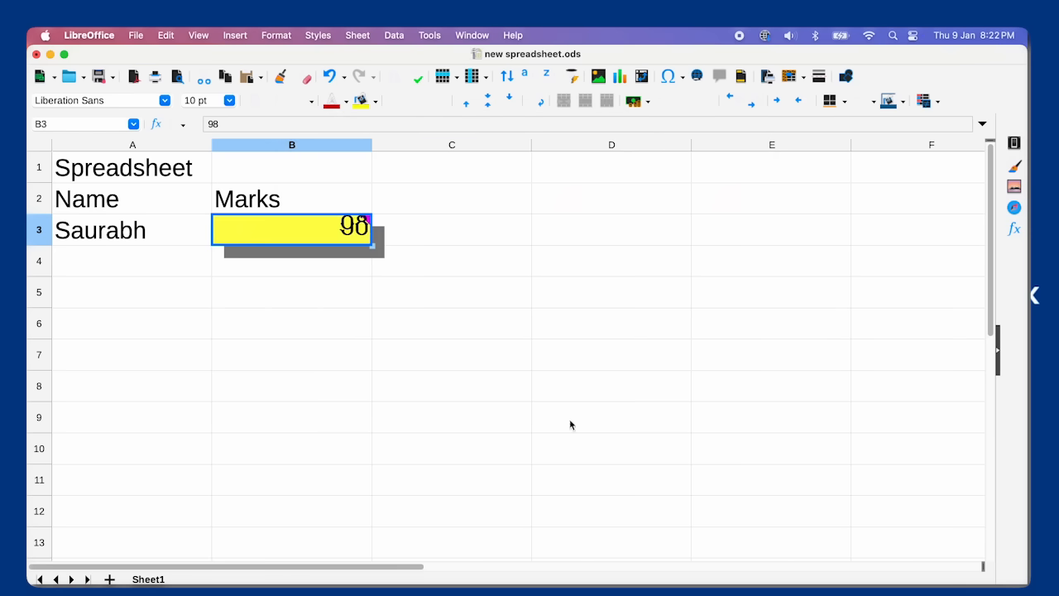
{"action": "mouse_move", "coordinate": [346, 248]}
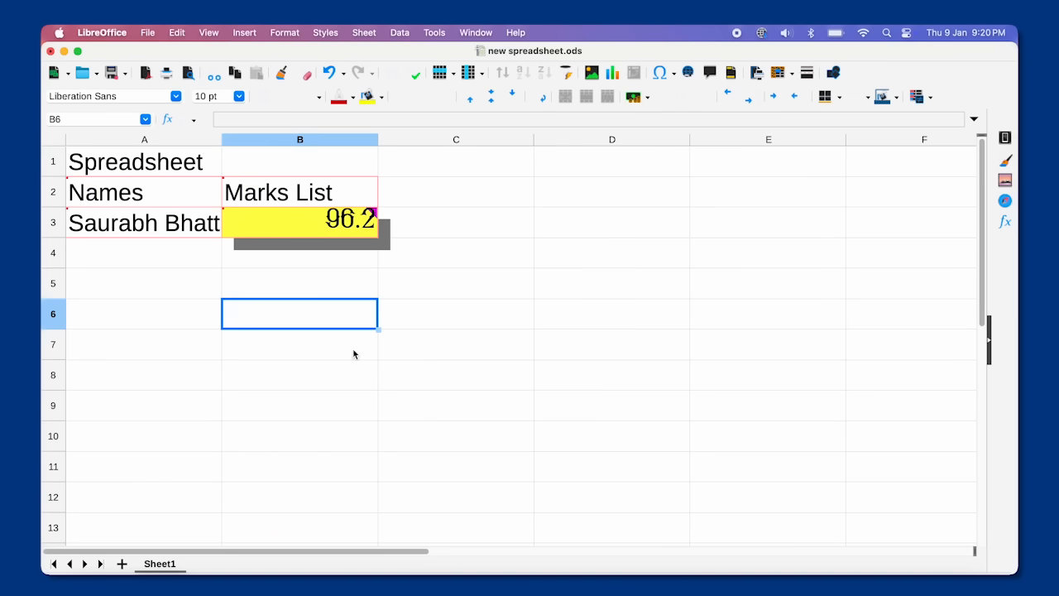
Step: Show the tracked changes in the spreadsheet
{"action": "left_click", "coordinate": [178, 33]}
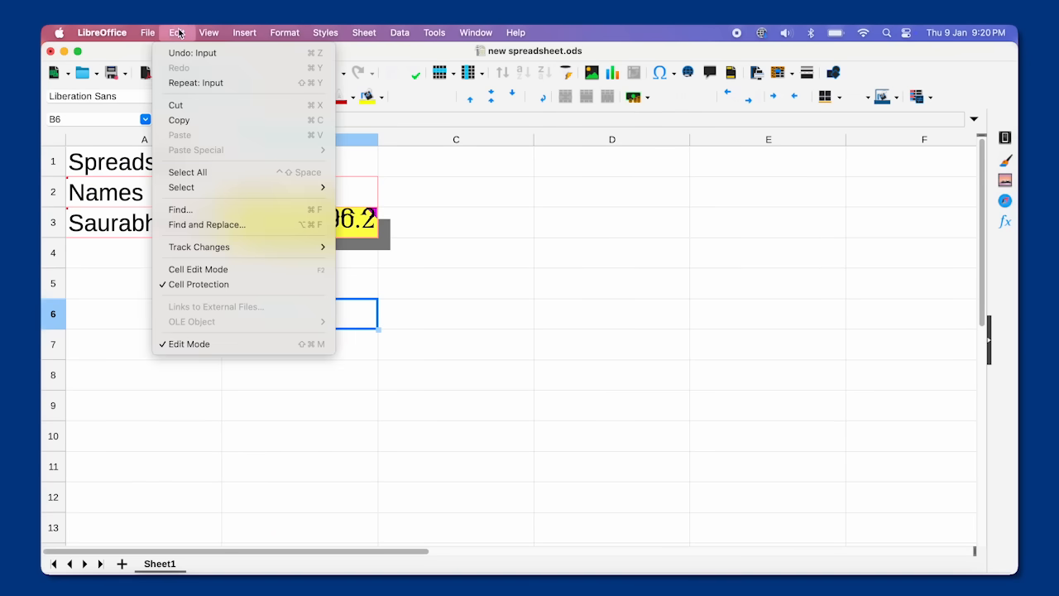
{"action": "mouse_move", "coordinate": [283, 252]}
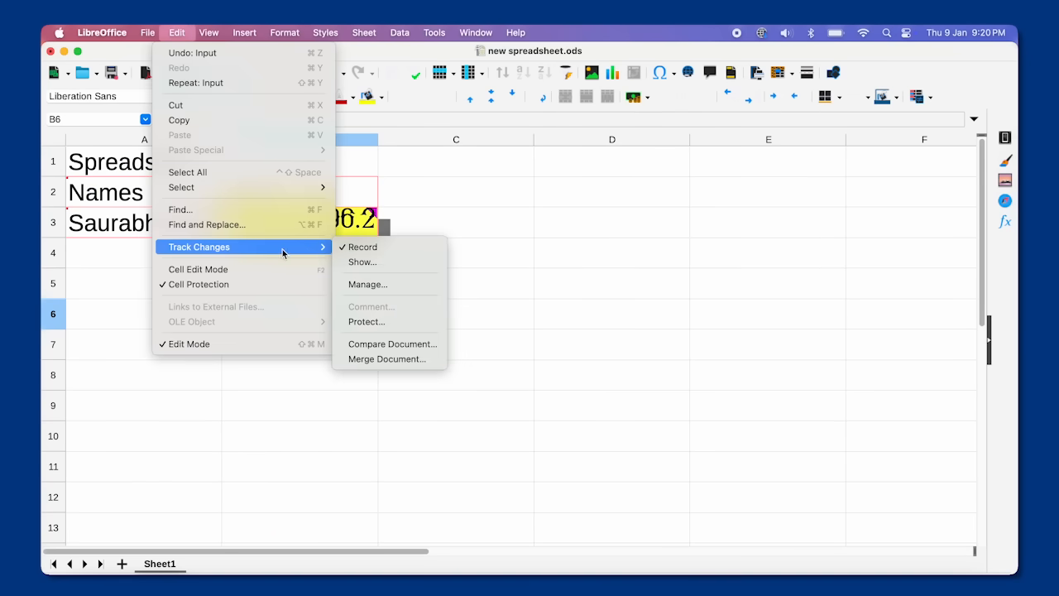
{"action": "left_click", "coordinate": [360, 261]}
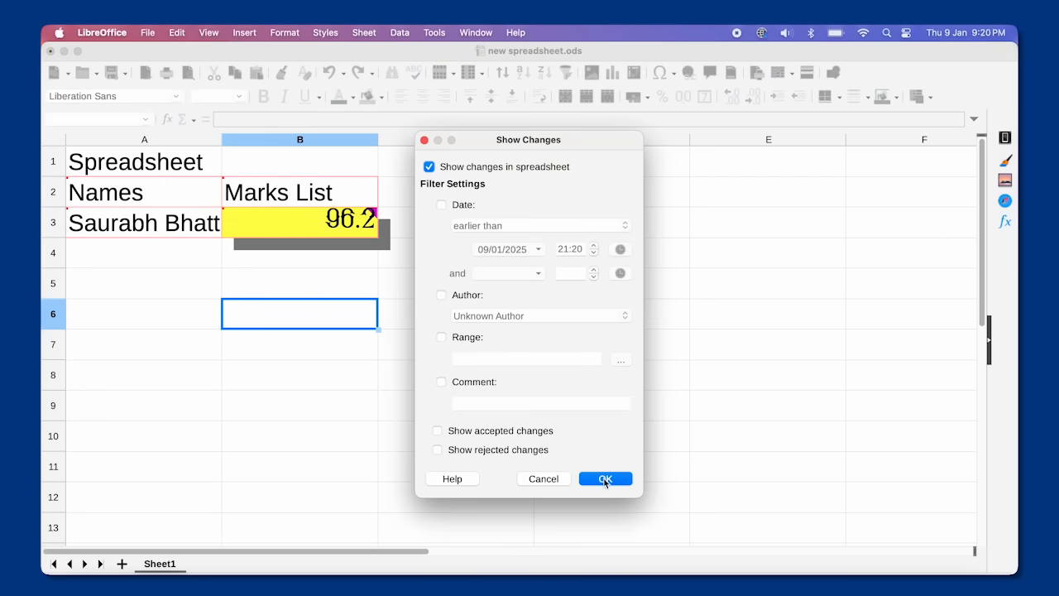
{"action": "left_click", "coordinate": [439, 431]}
{"action": "left_click", "coordinate": [439, 450]}
{"action": "left_click", "coordinate": [605, 478]}
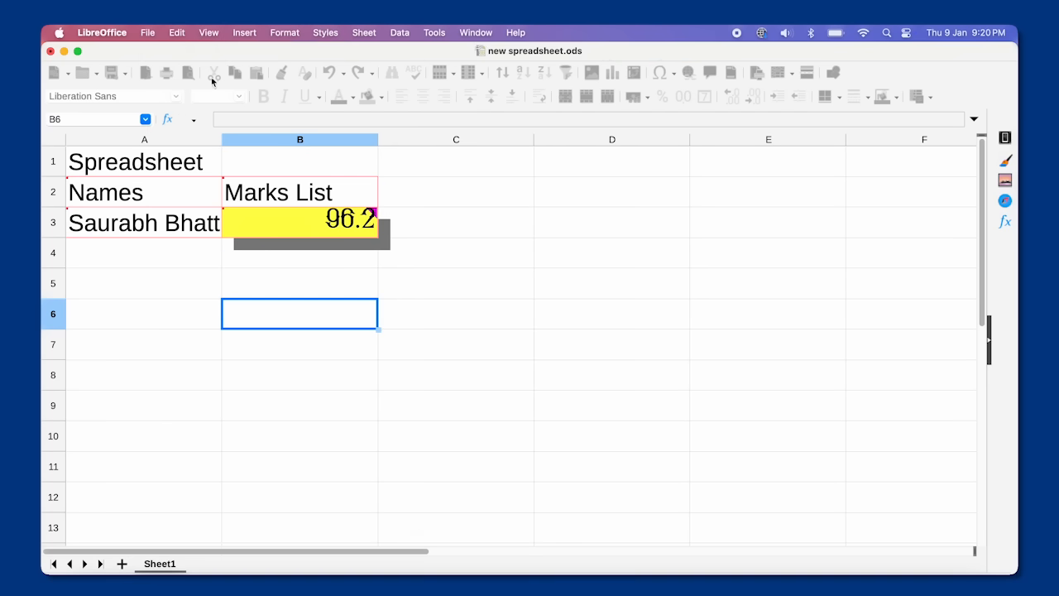
Step: Accept the tracked changes to cells A2, B3 and A3, and reject the change to cell B2
{"action": "left_click", "coordinate": [176, 33]}
{"action": "mouse_move", "coordinate": [298, 253]}
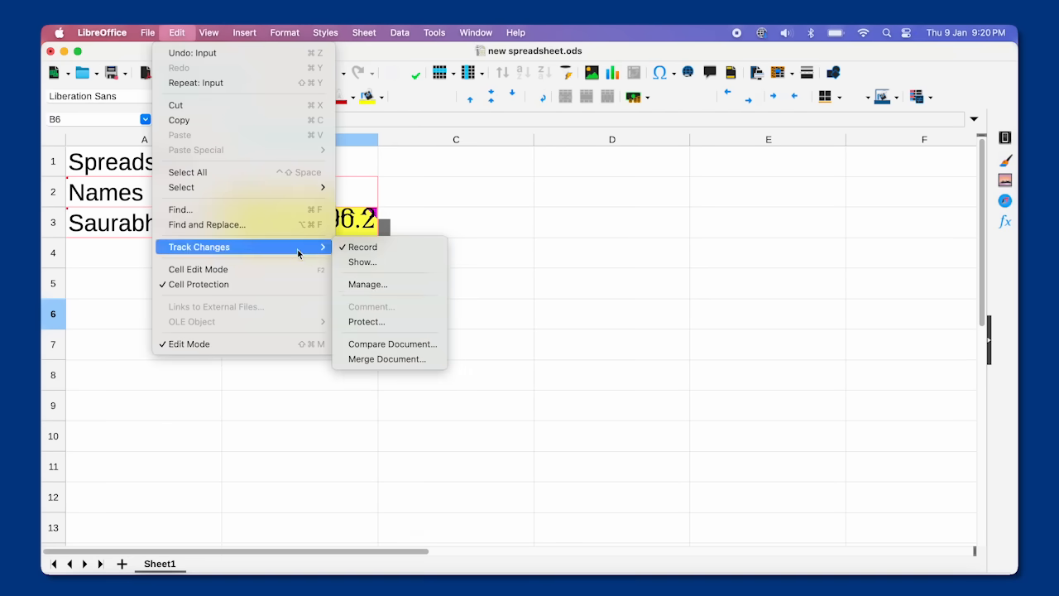
{"action": "left_click", "coordinate": [375, 286]}
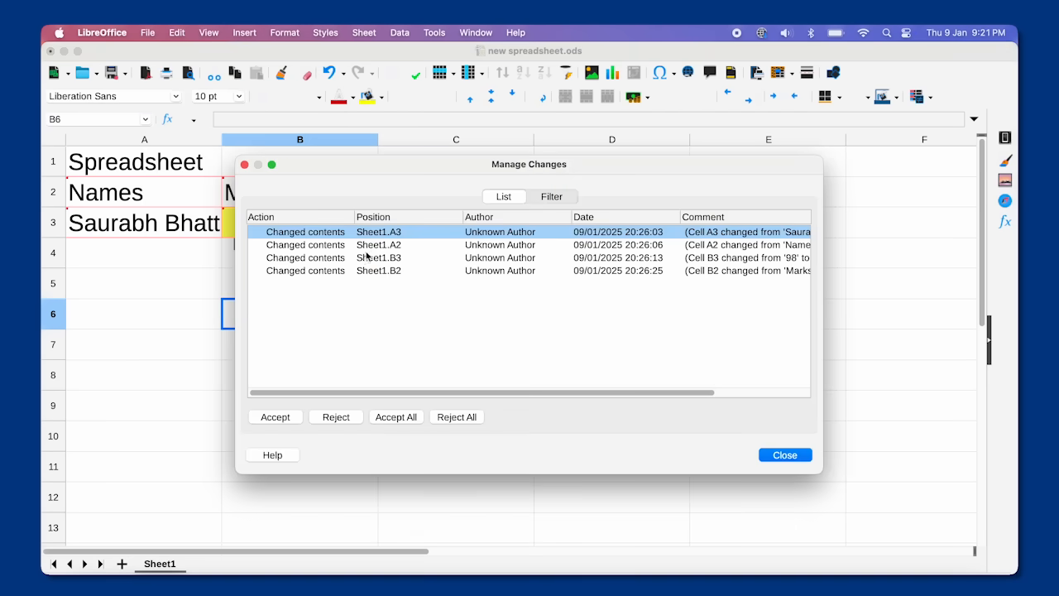
{"action": "left_click", "coordinate": [364, 245]}
{"action": "left_click", "coordinate": [281, 420]}
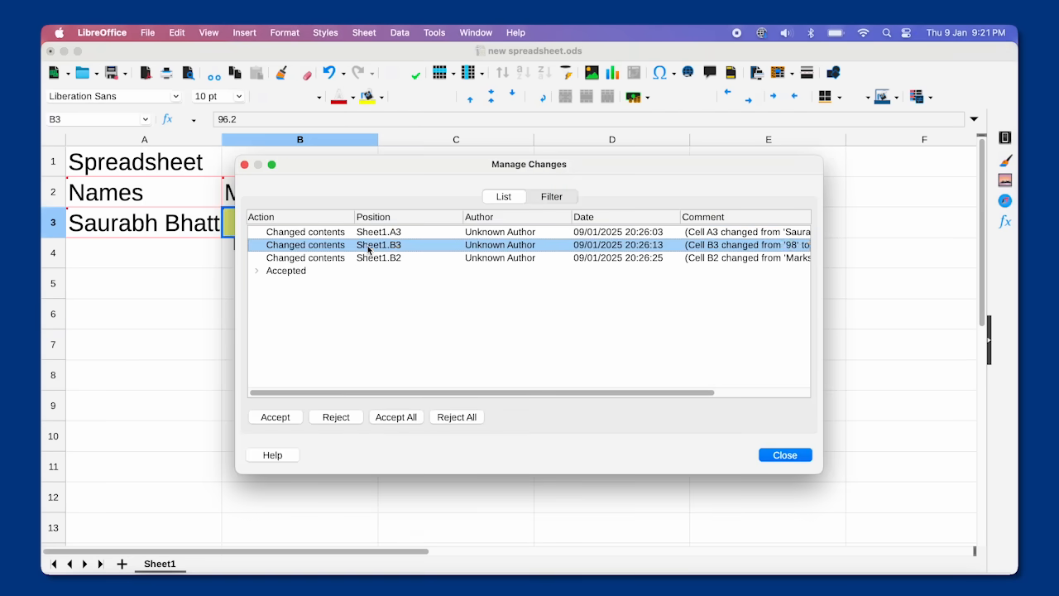
{"action": "left_click", "coordinate": [281, 421]}
{"action": "scroll", "coordinate": [337, 247], "scroll_direction": "right", "scroll_amount": 5}
{"action": "left_click", "coordinate": [288, 414]}
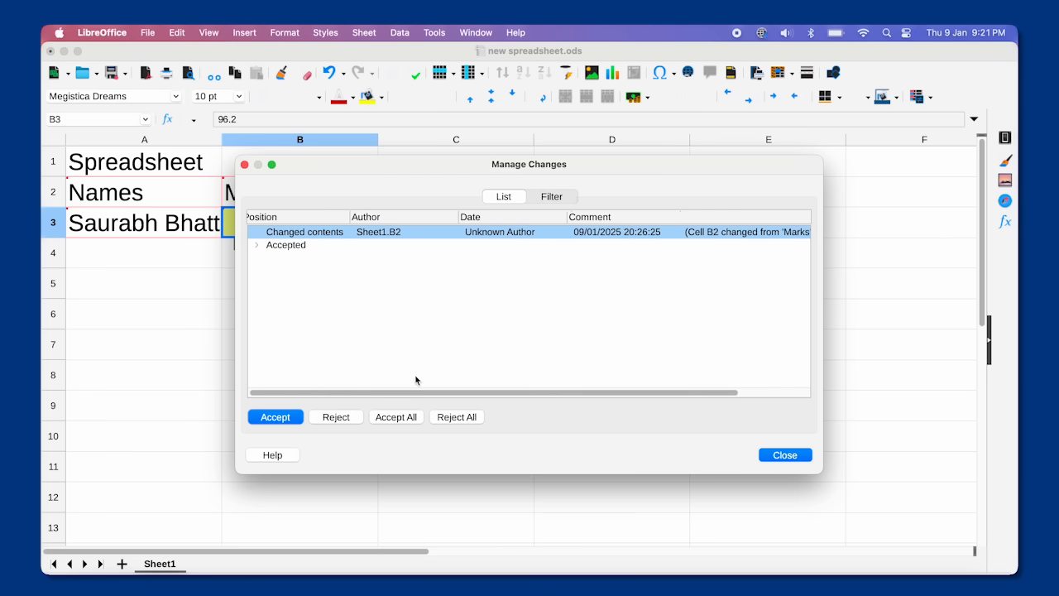
{"action": "scroll", "coordinate": [600, 251], "scroll_direction": "right", "scroll_amount": 4}
{"action": "left_click", "coordinate": [336, 417]}
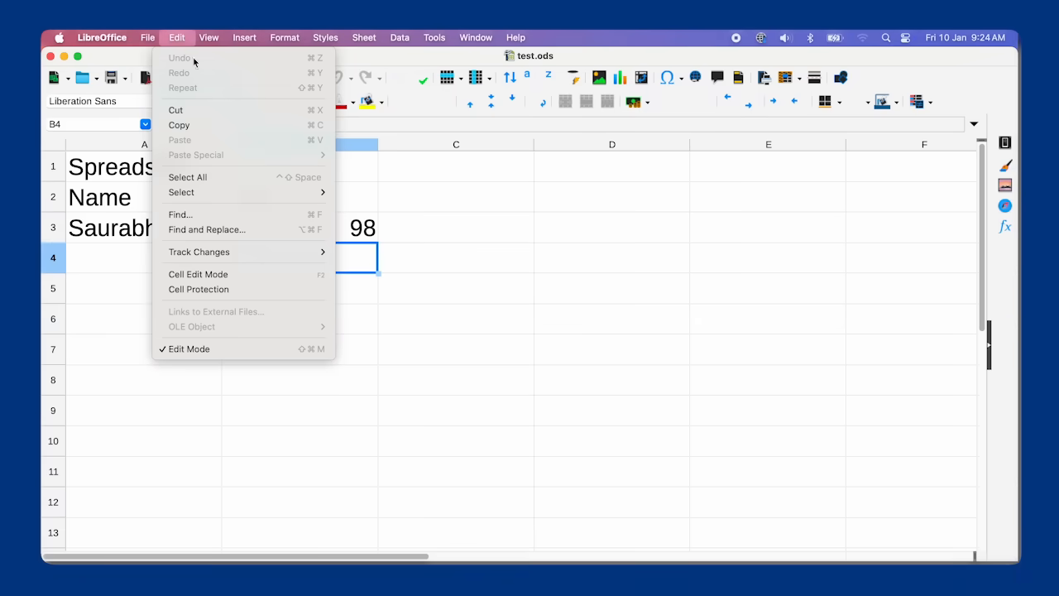
Step: Merge test1.ods into the test.ods spreadsheet
{"action": "mouse_move", "coordinate": [303, 252]}
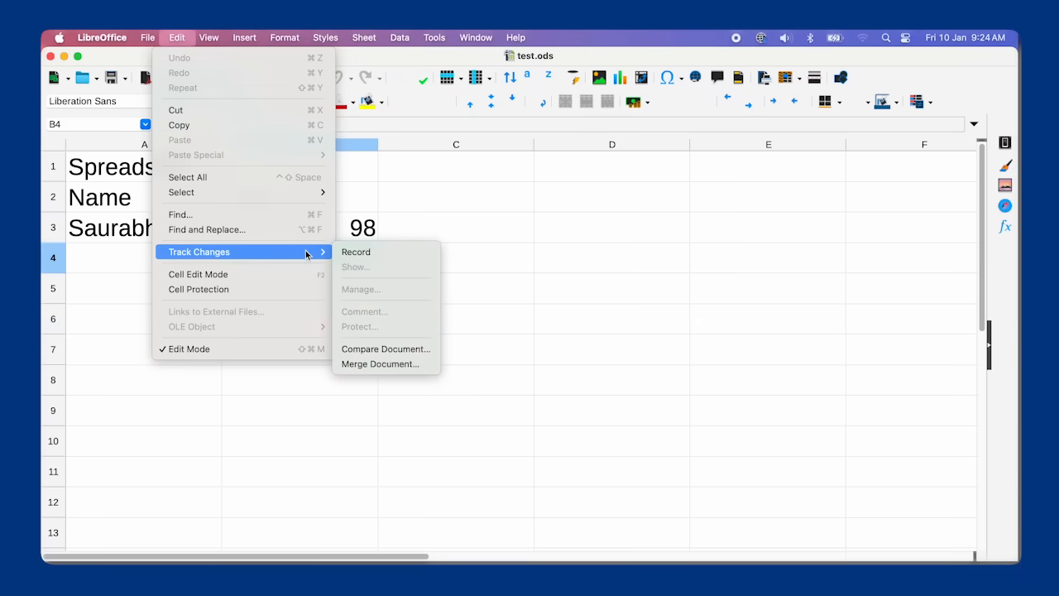
{"action": "left_click", "coordinate": [379, 365]}
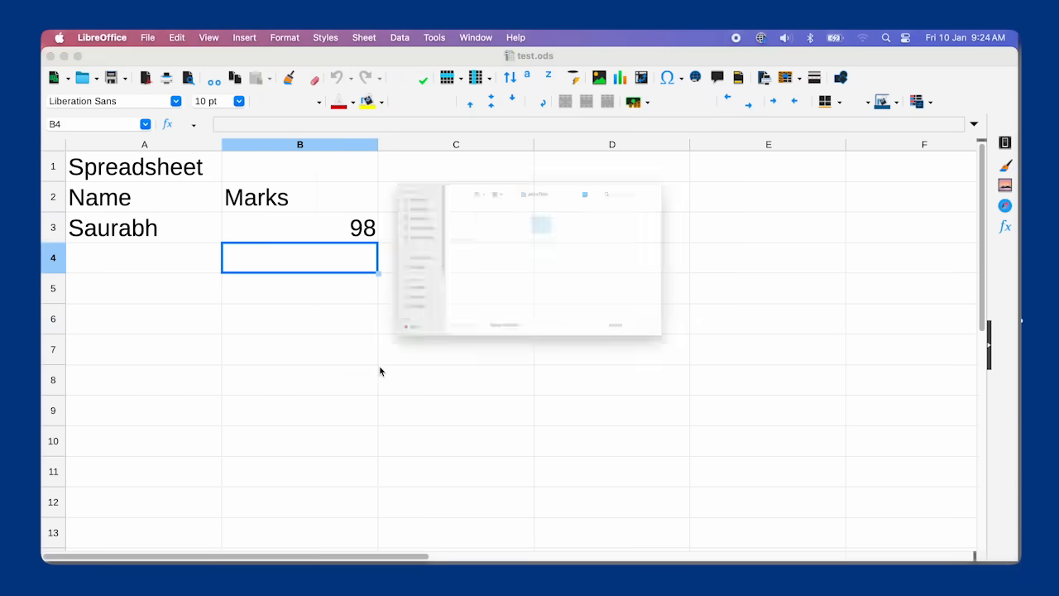
{"action": "left_click", "coordinate": [416, 293]}
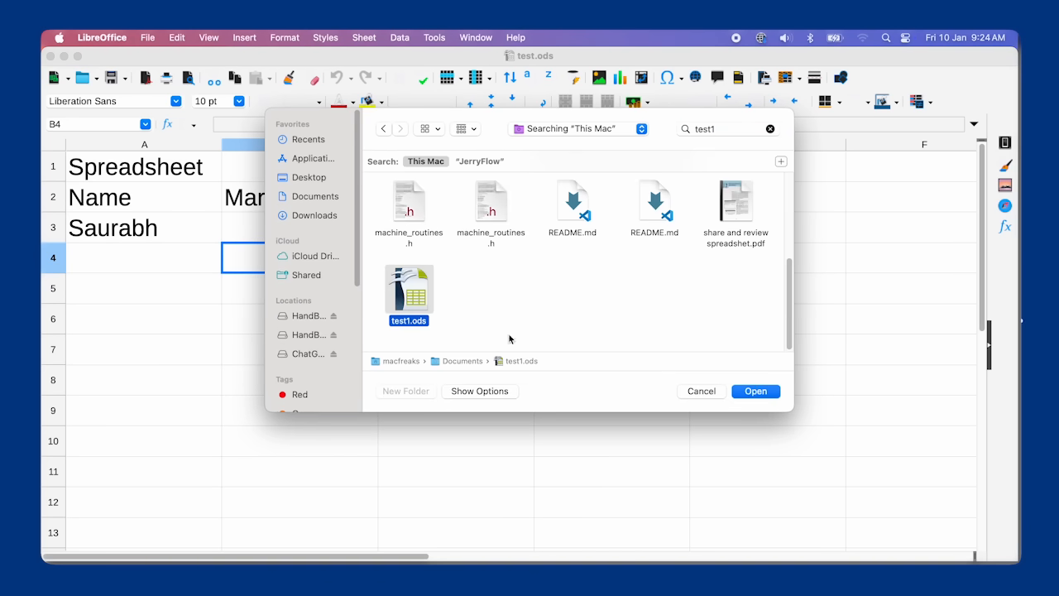
{"action": "left_click", "coordinate": [757, 394]}
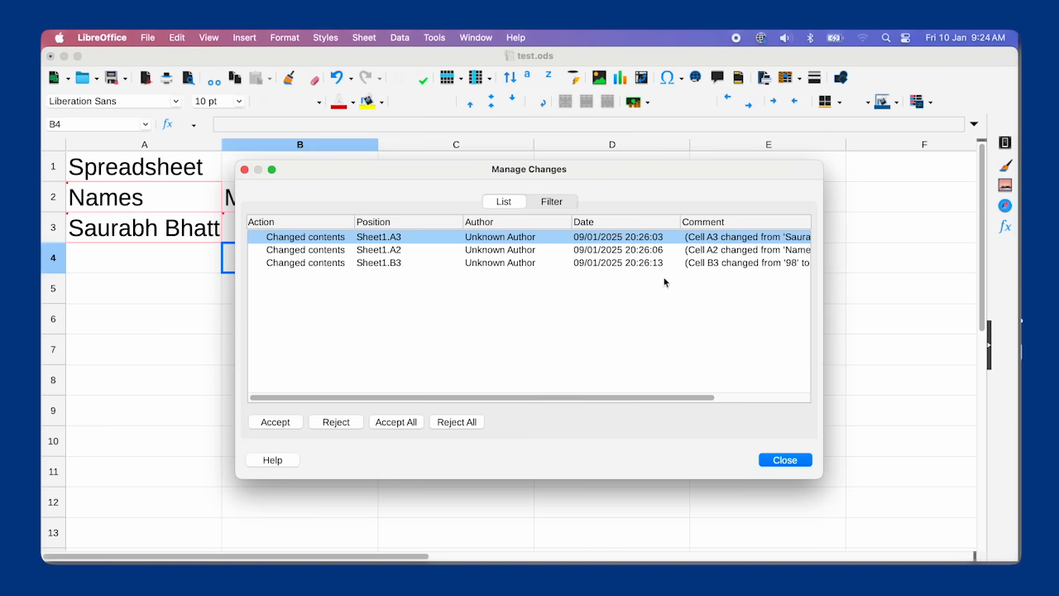
Step: Review the comments of the merged changes, accept all of them and close the change manager
{"action": "left_click_drag", "start_coordinate": [603, 397], "coordinate": [737, 346]}
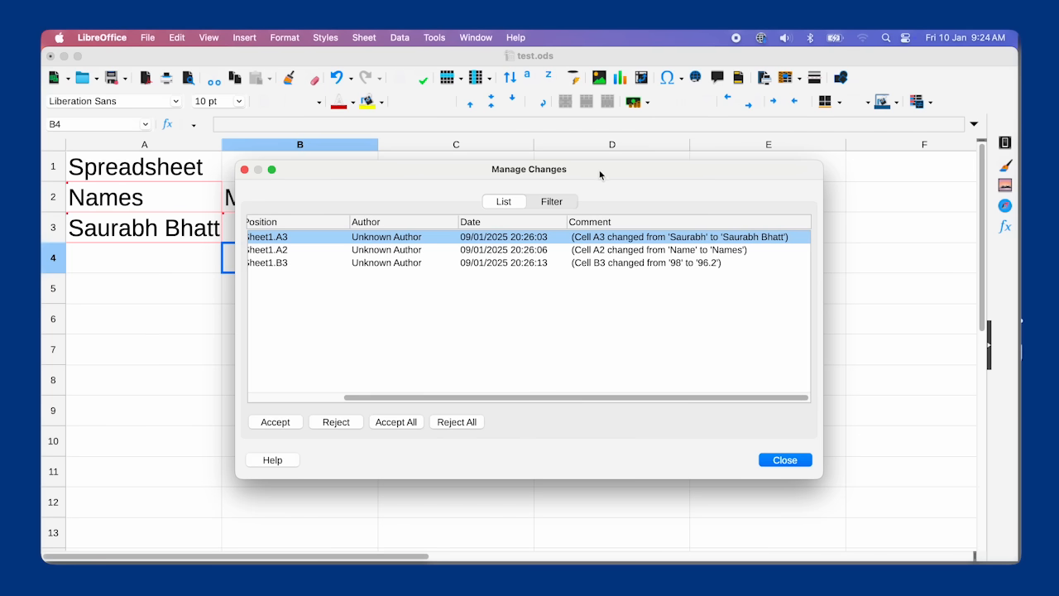
{"action": "left_click_drag", "start_coordinate": [600, 174], "coordinate": [779, 120]}
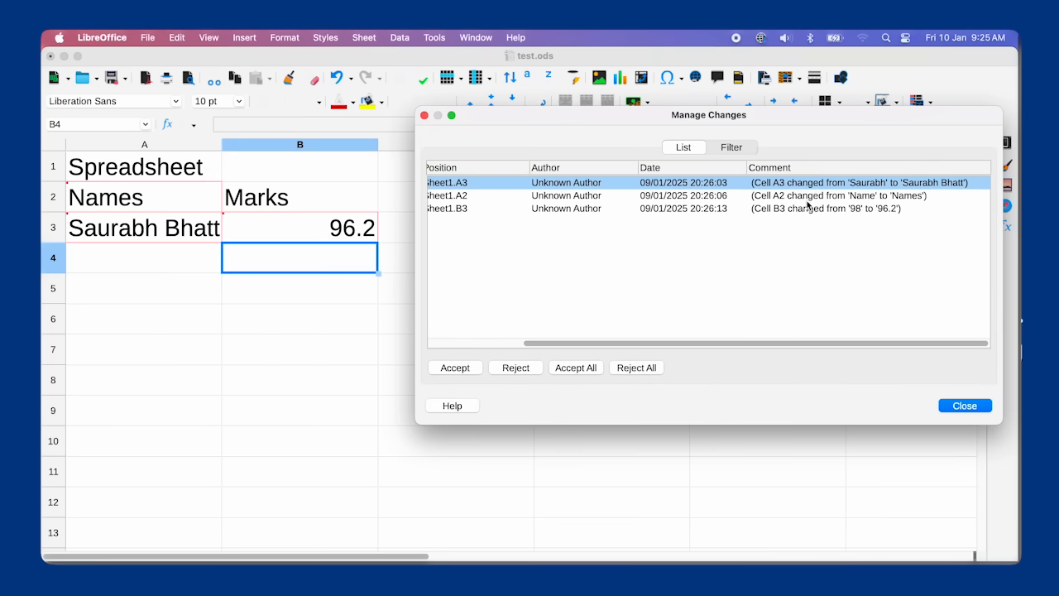
{"action": "left_click", "coordinate": [589, 374]}
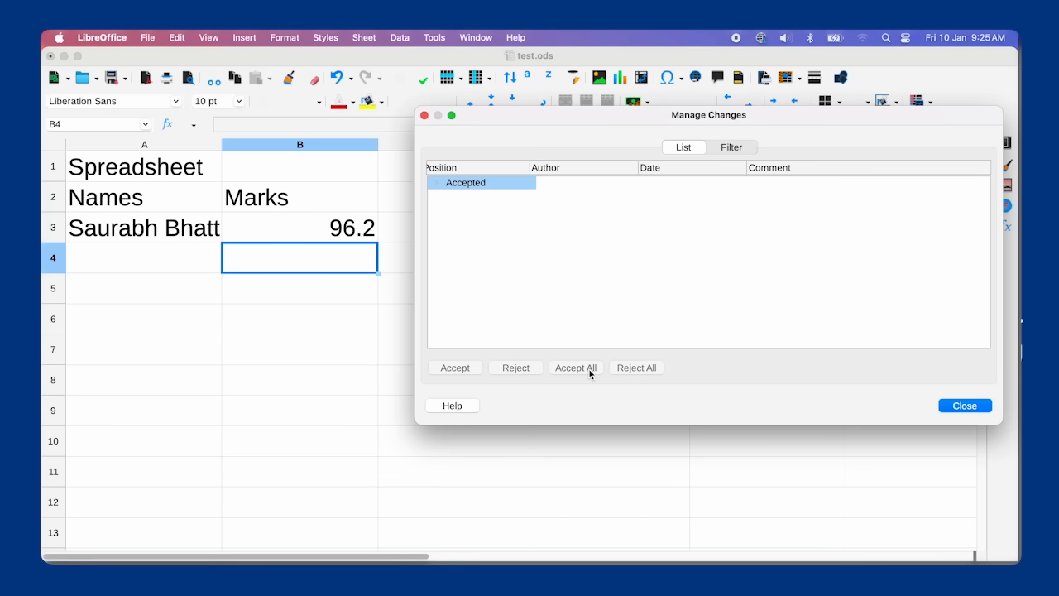
{"action": "left_click", "coordinate": [983, 407]}
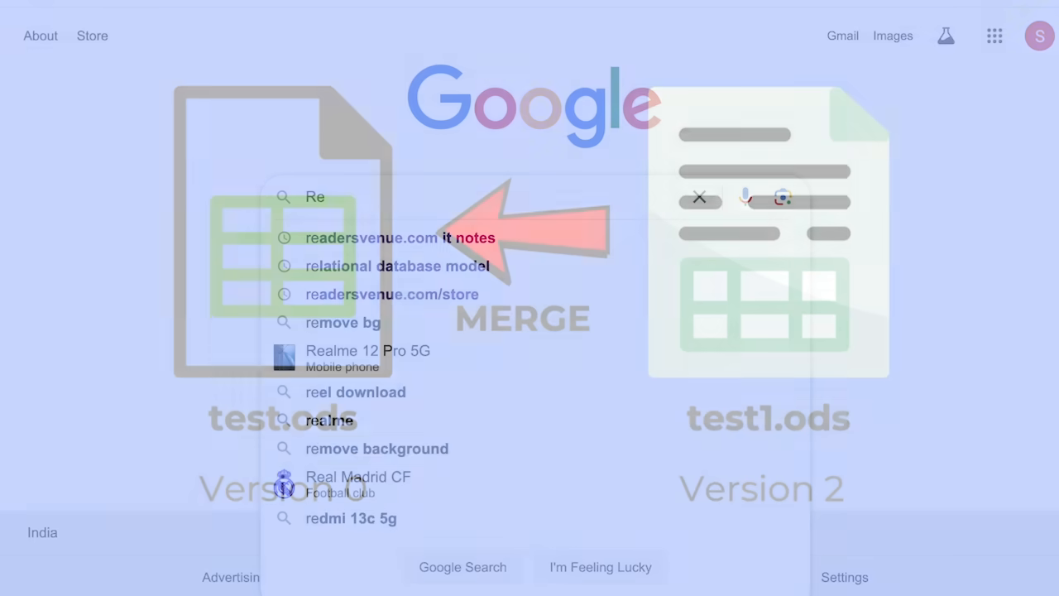
Step: Search Google for "Readers venue", open the site's home page and view the Class 10 IT PYQs eBook section
{"action": "type", "text": "aders v"}
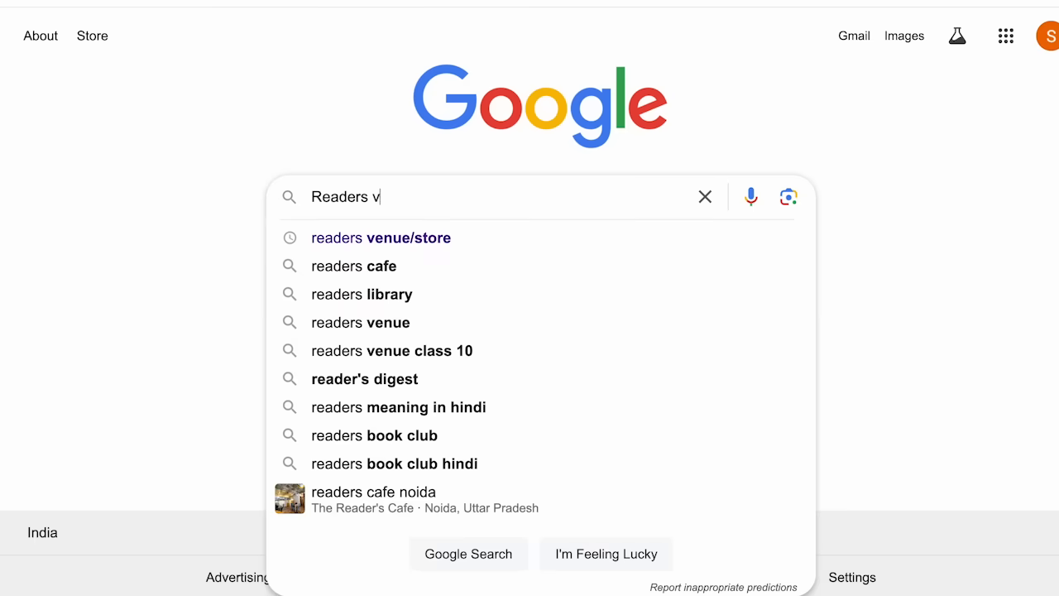
{"action": "type", "text": "enue"}
{"action": "key", "text": "Return"}
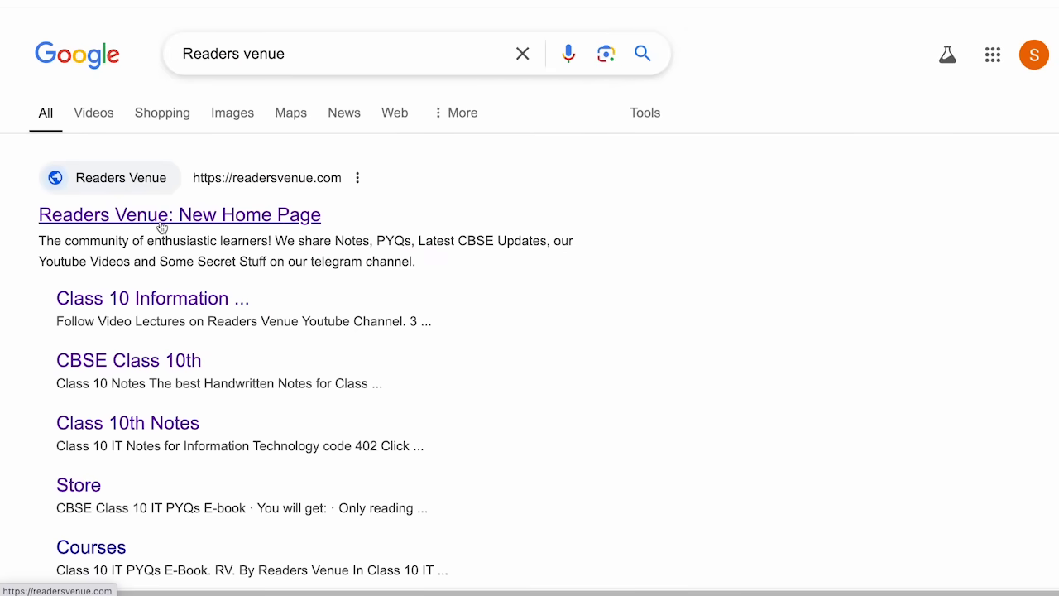
{"action": "left_click", "coordinate": [161, 217]}
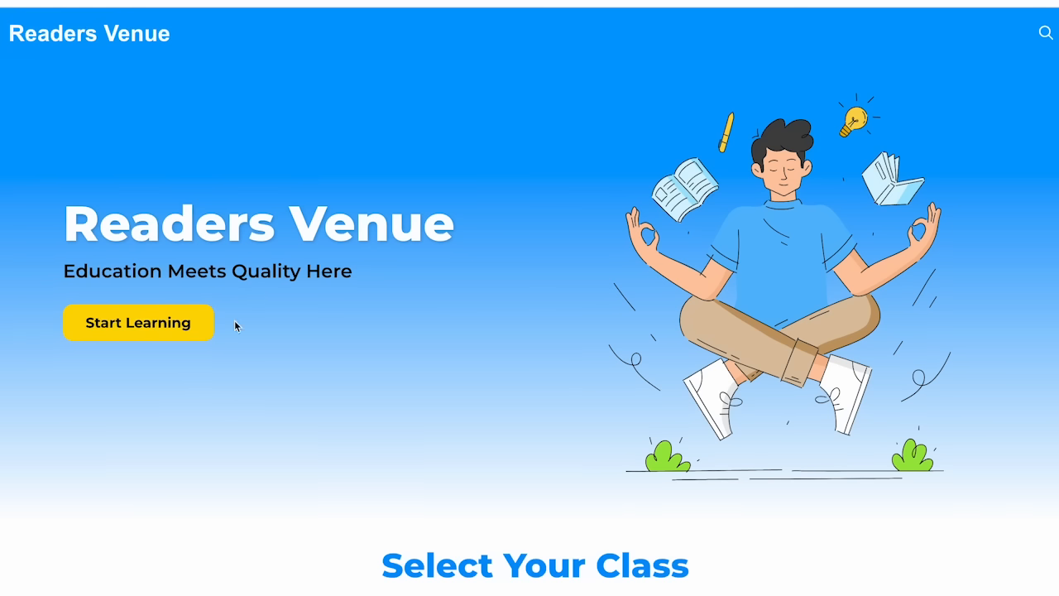
{"action": "scroll", "coordinate": [236, 326], "scroll_direction": "down", "scroll_amount": 10}
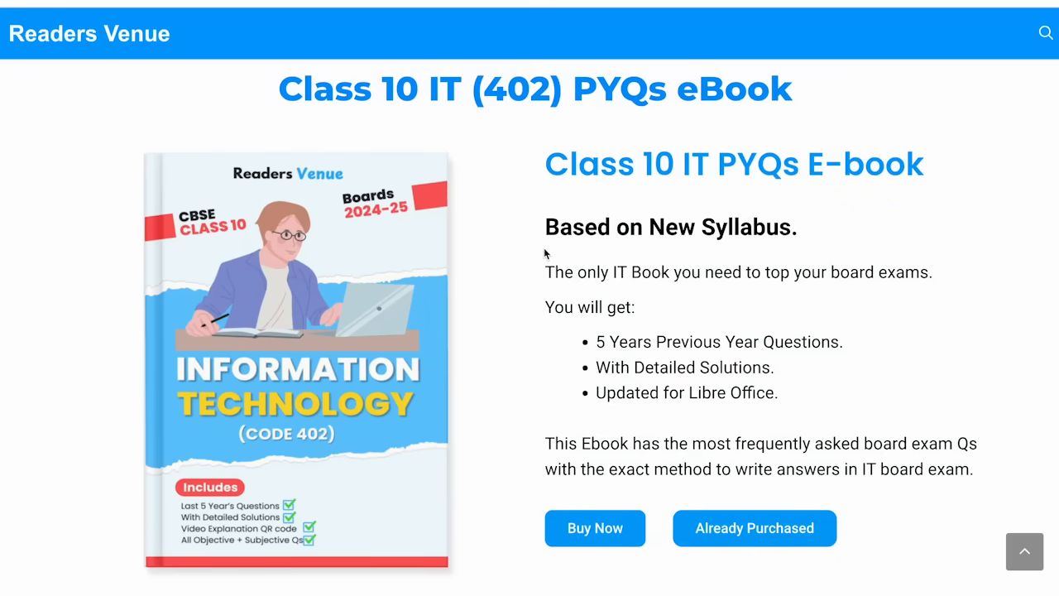
{"action": "left_click_drag", "start_coordinate": [581, 337], "coordinate": [790, 405]}
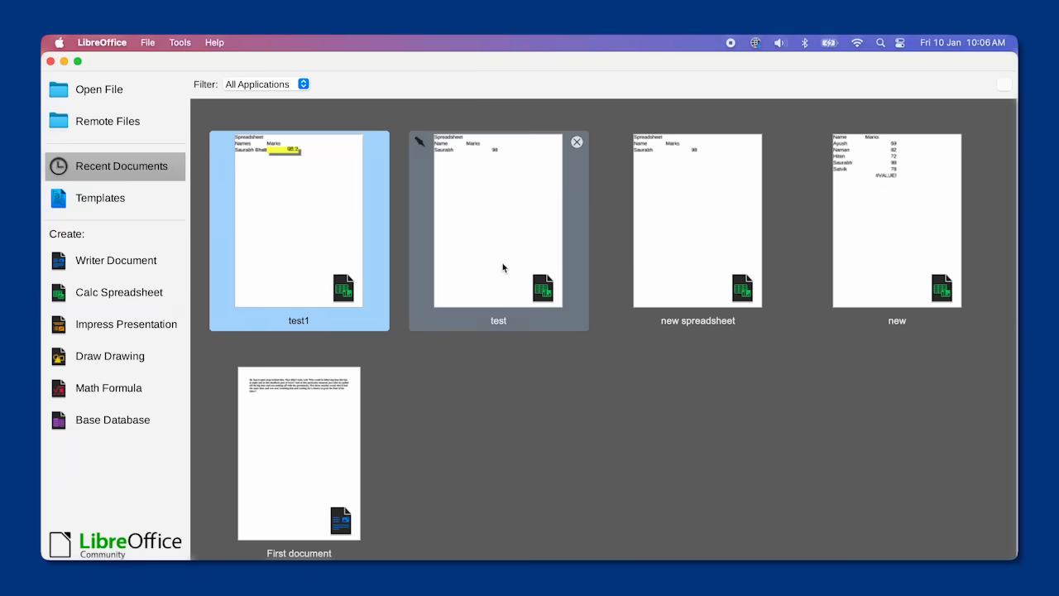
Step: Open the test spreadsheet from the recent documents and compare it with test1.ods from the Documents folder
{"action": "left_click", "coordinate": [501, 267]}
{"action": "left_click", "coordinate": [177, 43]}
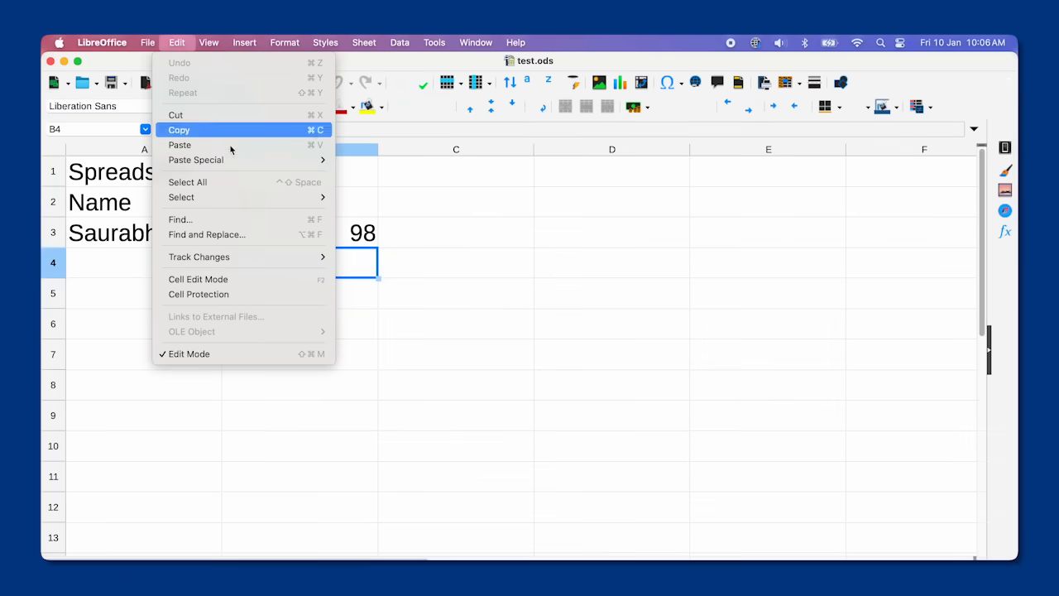
{"action": "mouse_move", "coordinate": [324, 263]}
{"action": "left_click", "coordinate": [397, 355]}
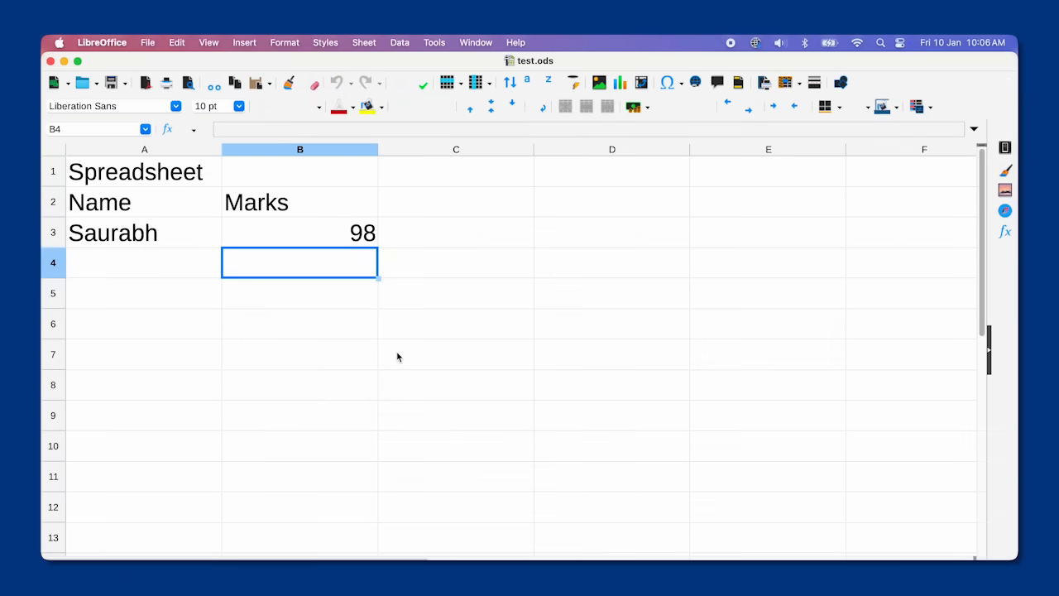
{"action": "left_click_drag", "start_coordinate": [468, 135], "coordinate": [649, 130]}
{"action": "left_click", "coordinate": [585, 214]}
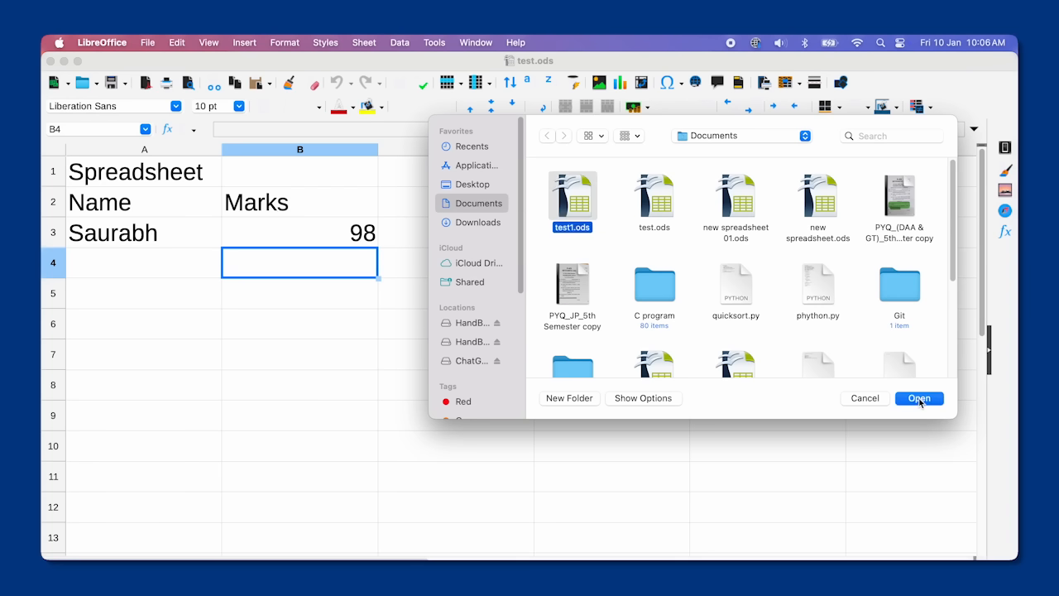
{"action": "left_click", "coordinate": [919, 398]}
Step: Review the differences found by the comparison, reject the changes to cells B3 and A2, and accept all remaining changes
{"action": "left_click", "coordinate": [879, 204]}
{"action": "left_click", "coordinate": [874, 217]}
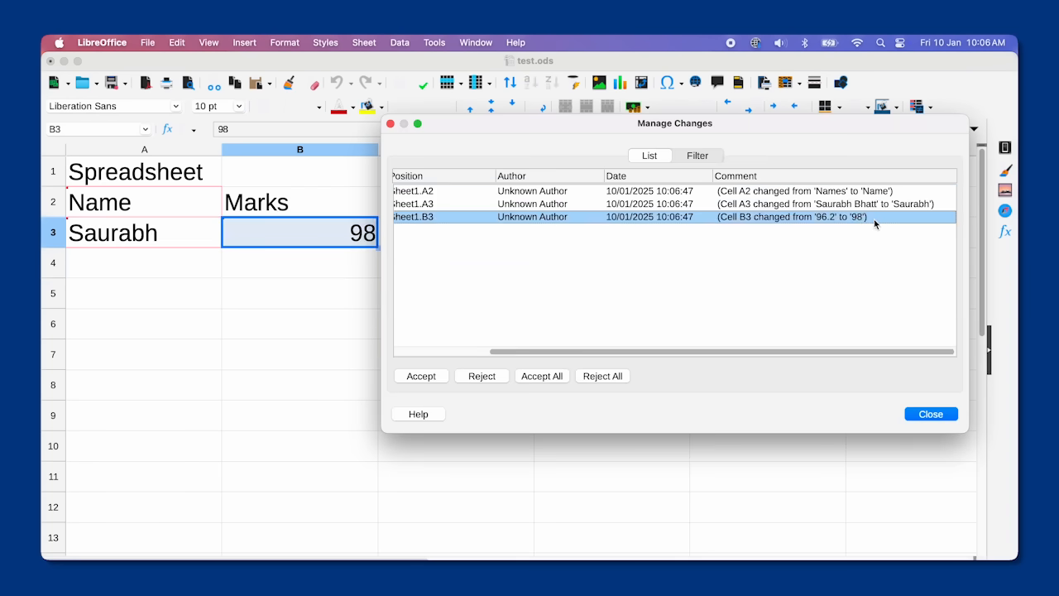
{"action": "left_click", "coordinate": [479, 375]}
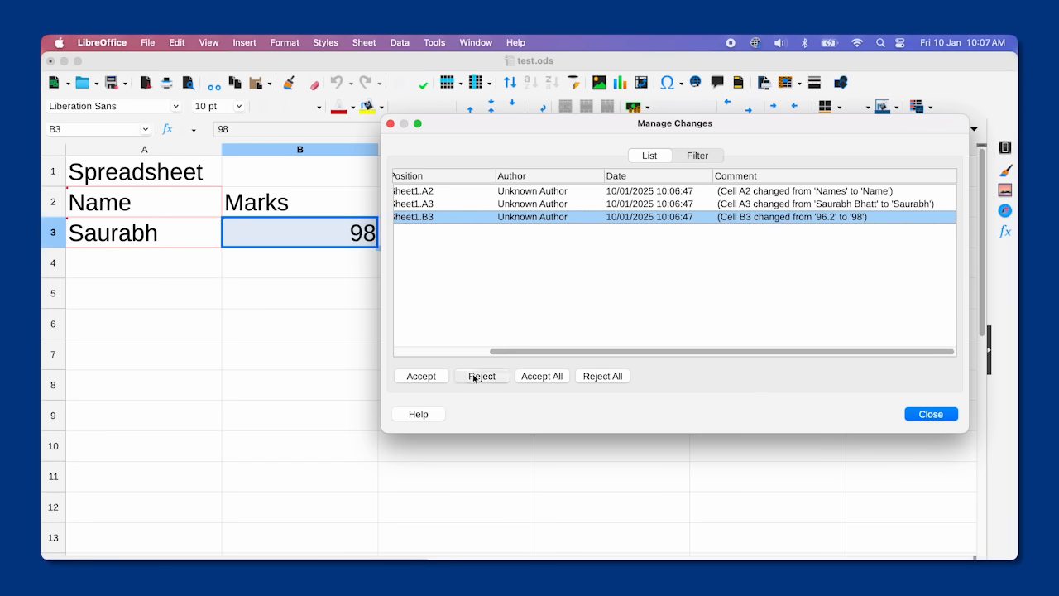
{"action": "left_click_drag", "start_coordinate": [829, 353], "coordinate": [910, 359]}
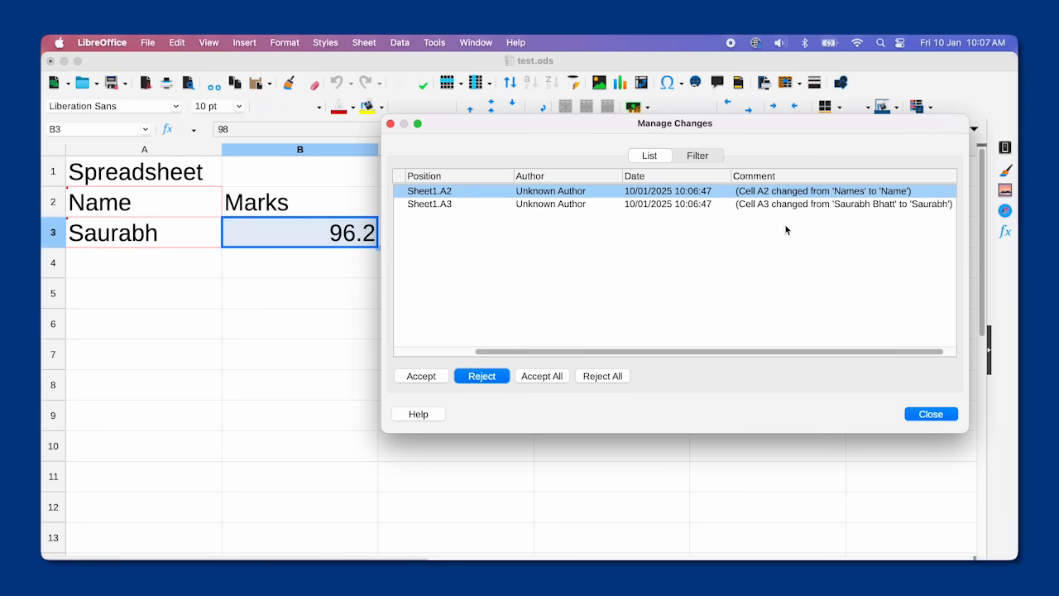
{"action": "left_click", "coordinate": [488, 381]}
{"action": "left_click", "coordinate": [530, 376]}
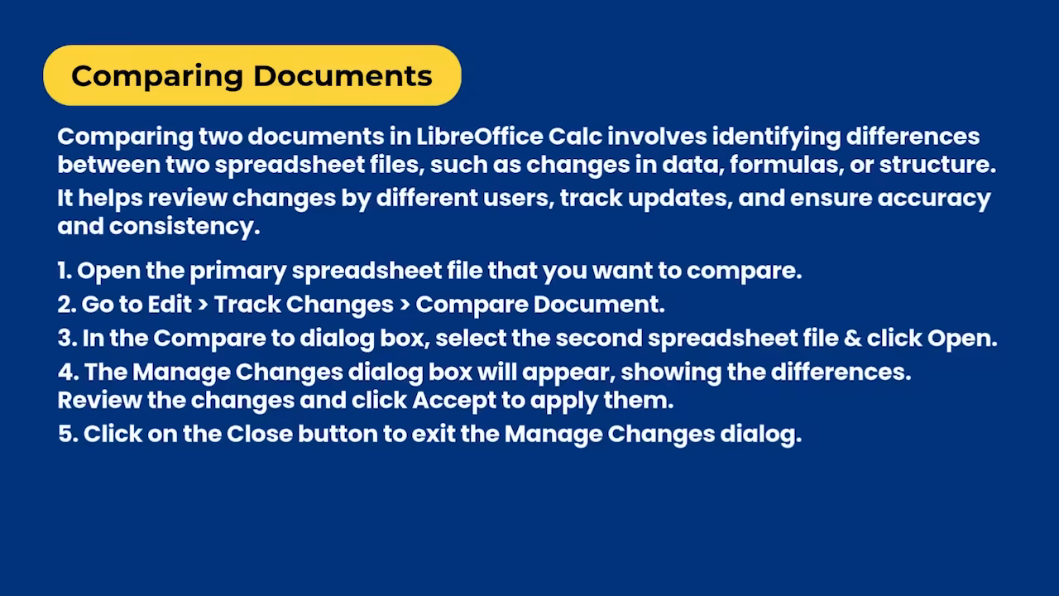